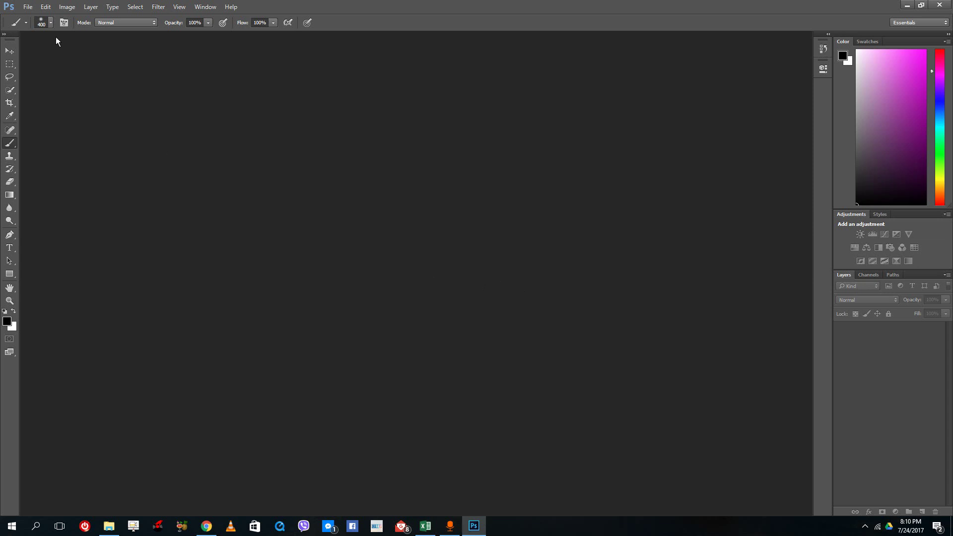
Open IMG_0156.JPG, the river photo of rafts, from the Pictures folder
click(28, 7)
click(30, 25)
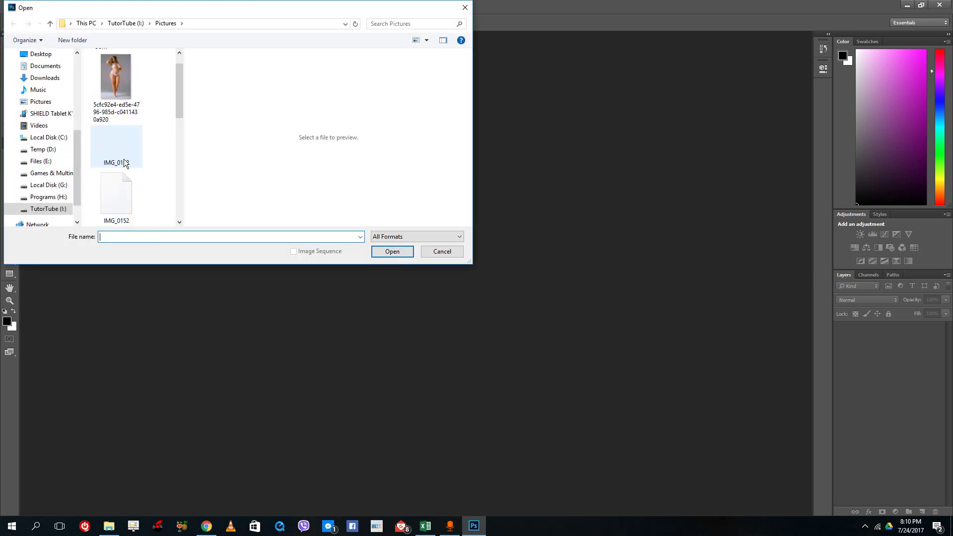
double_click(118, 199)
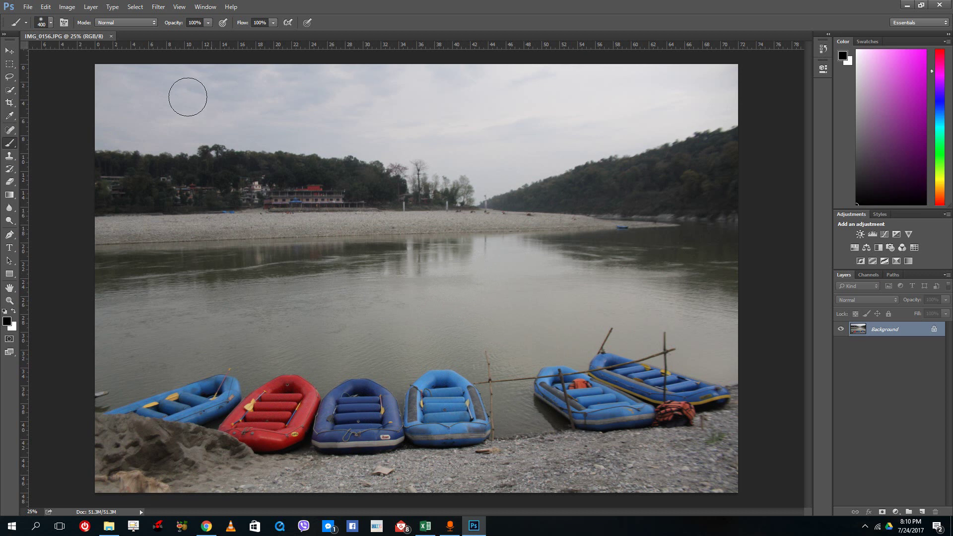
Open the Hue/Saturation adjustment from Image > Adjustments
click(70, 7)
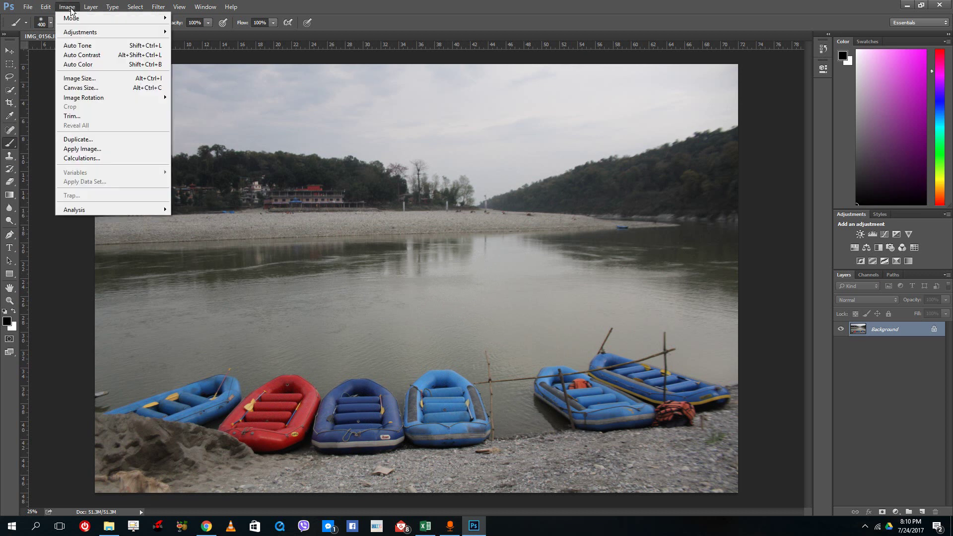
mouse_move(87, 32)
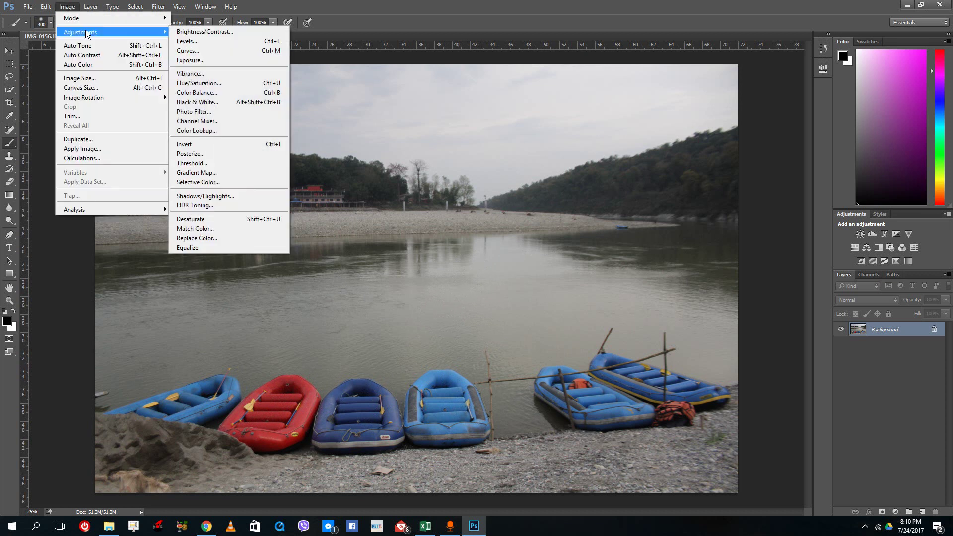
click(245, 83)
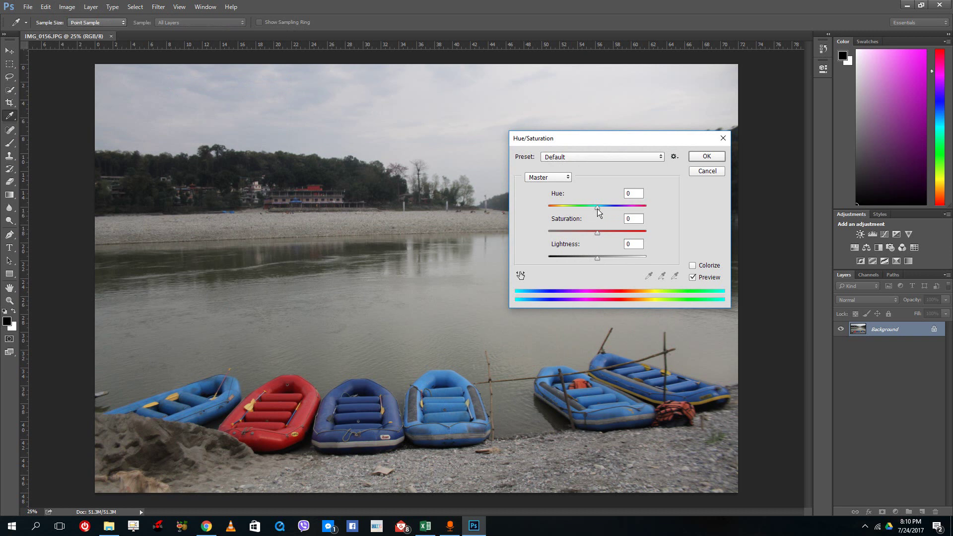
Preview hue and saturation shifts on the whole photo, resetting Hue to 0
drag(597, 208, 638, 209)
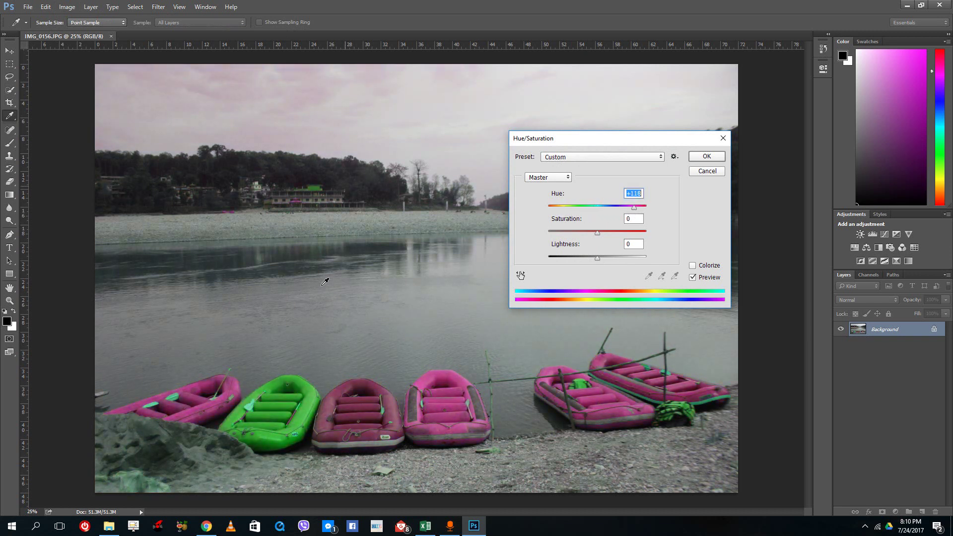
text(0)
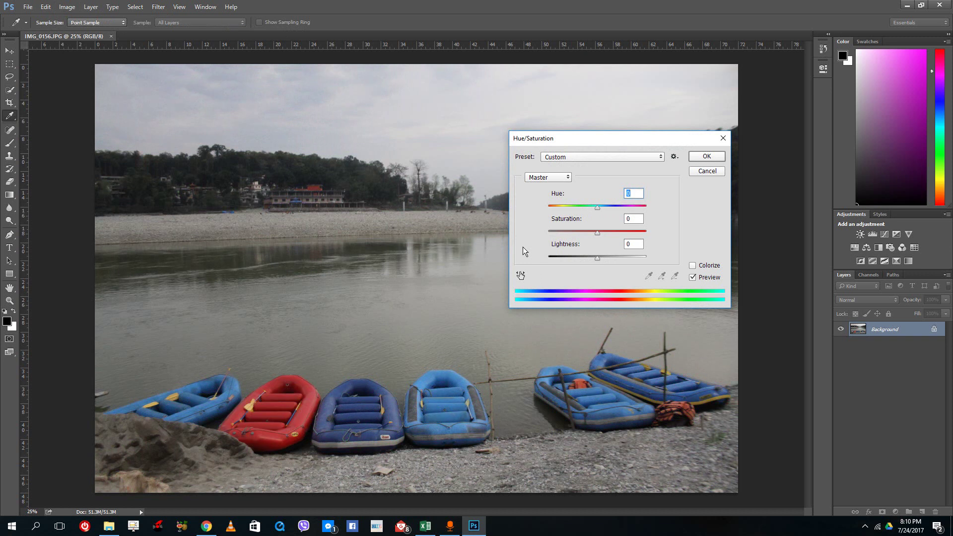
click(597, 231)
drag(609, 233, 596, 258)
Restrict Hue/Saturation to the Reds range and undo a trial hue shift
click(542, 179)
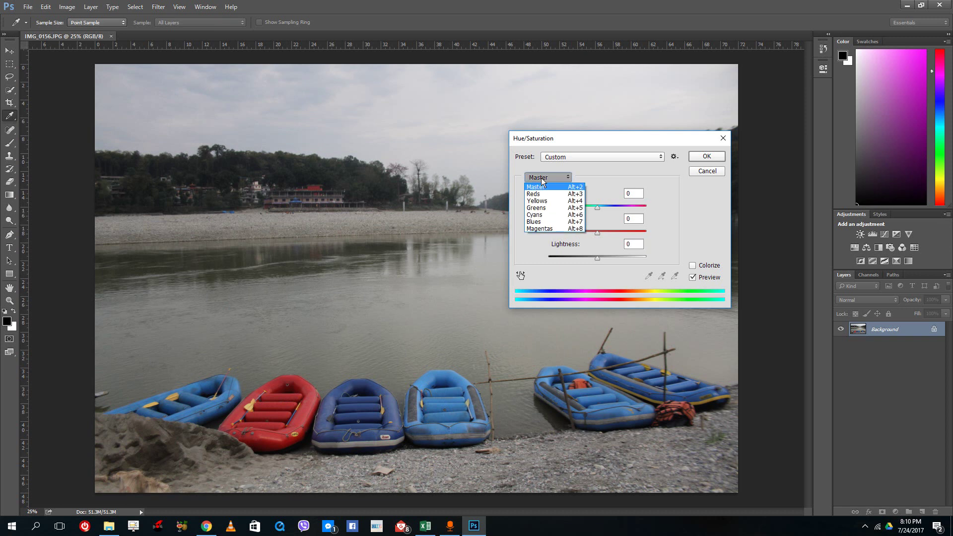
click(540, 194)
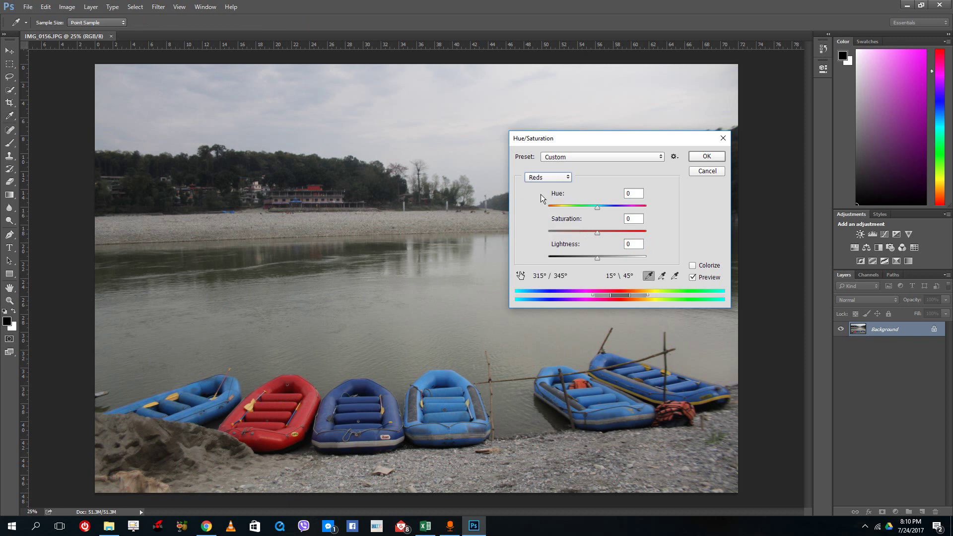
drag(597, 207, 623, 207)
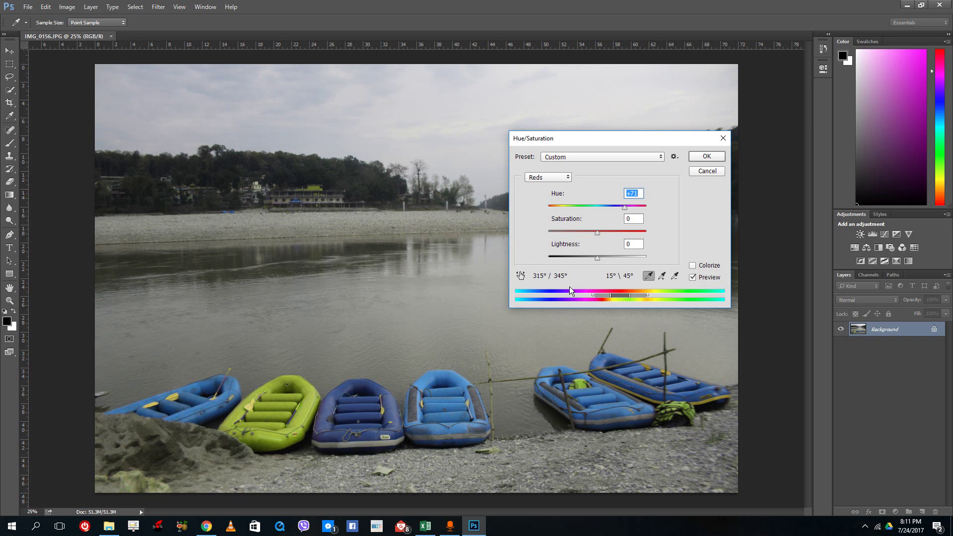
key(ctrl+z)
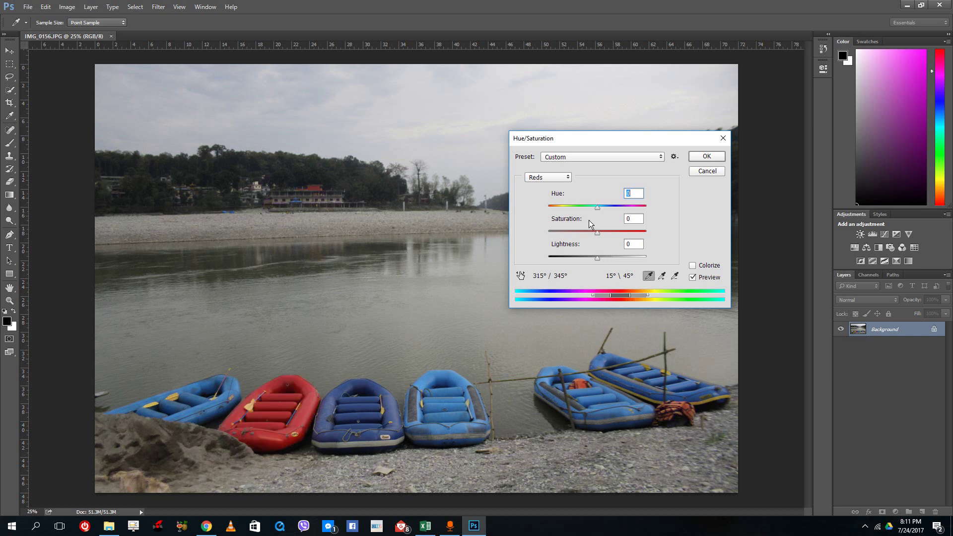
Sample the red raft, try hue and lightness changes, then cancel the adjustment
click(312, 382)
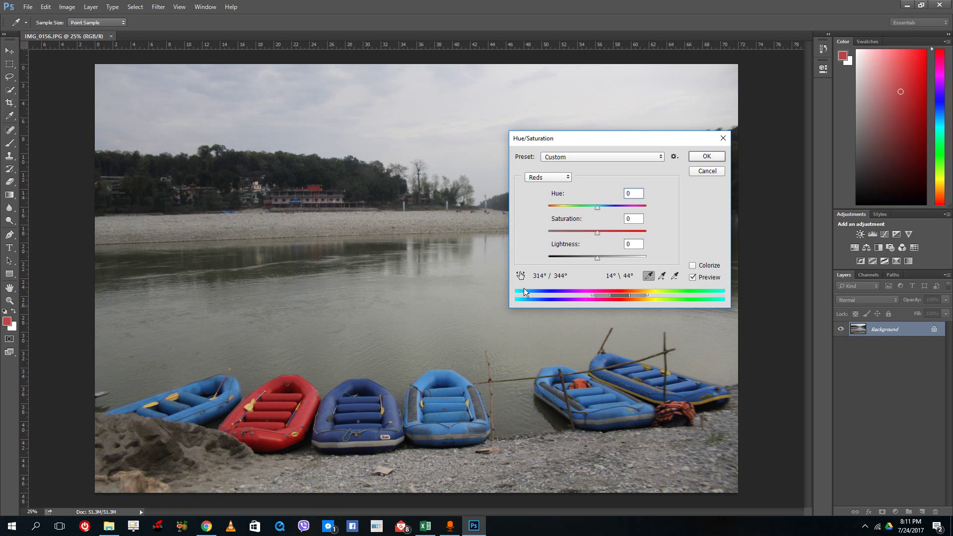
drag(598, 212, 637, 231)
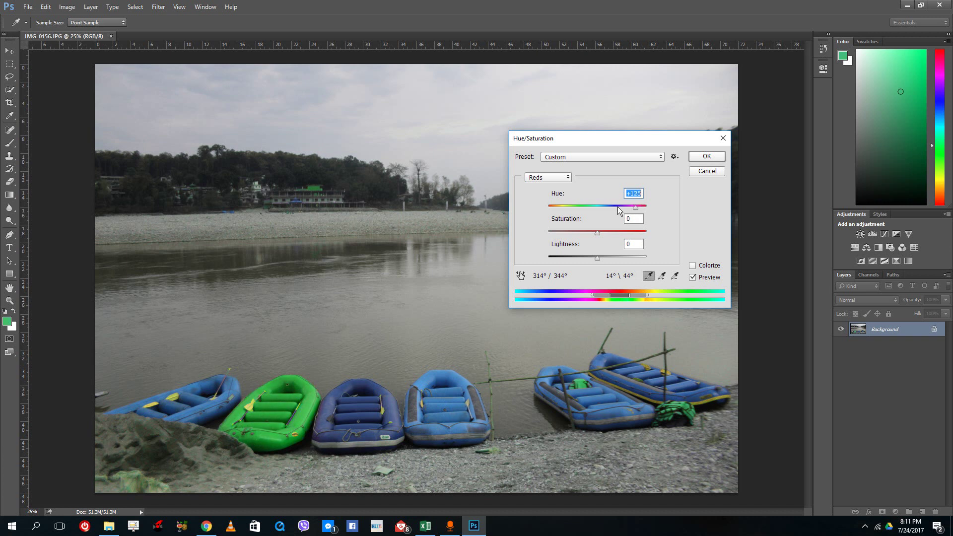
drag(618, 208, 543, 258)
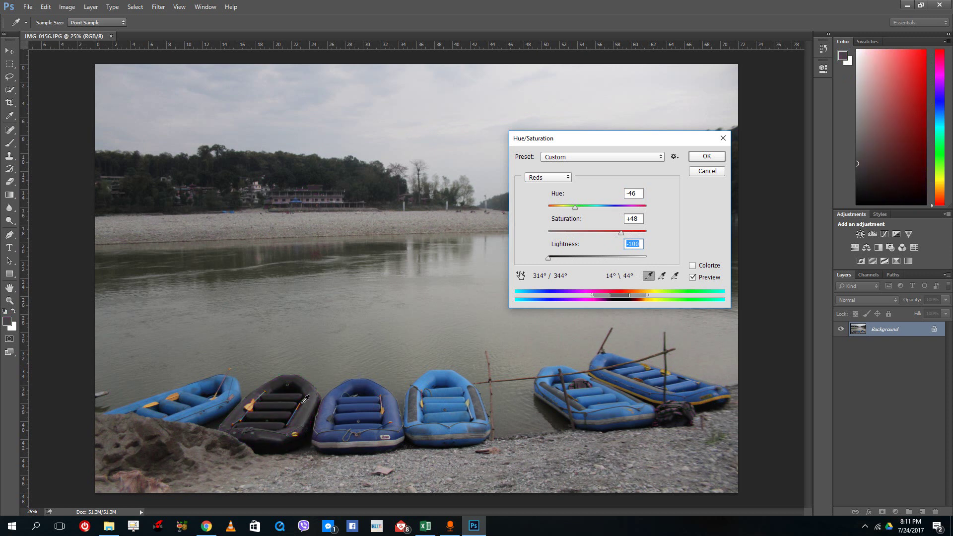
key(b)
click(704, 172)
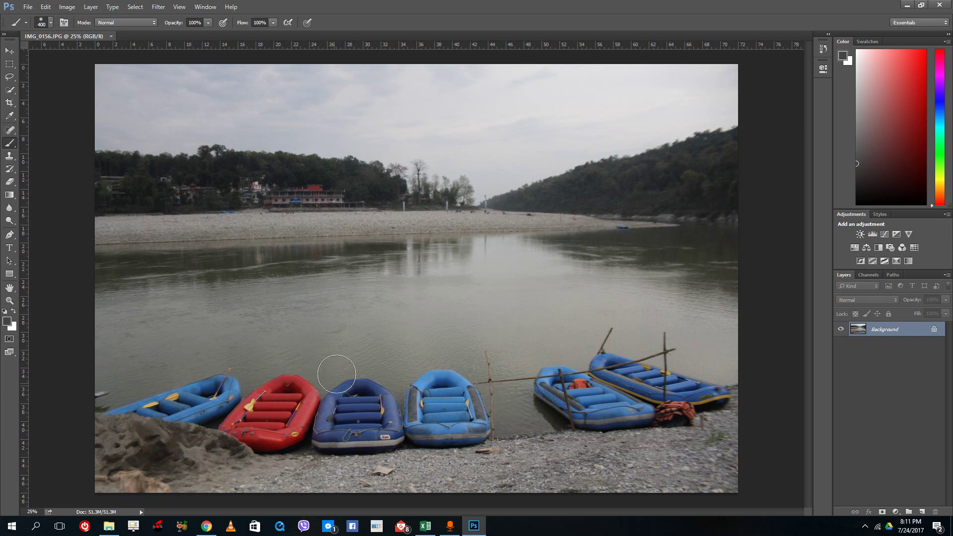
Lasso-select the red raft with a 30 px feather
click(10, 77)
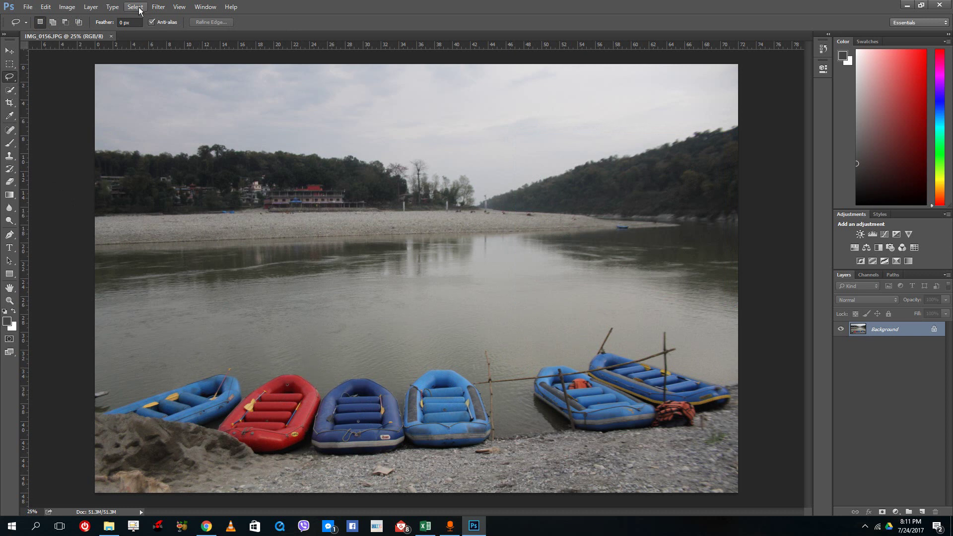
click(125, 22)
text(30)
key(Return)
mouse_move(321, 350)
mouse_down()
mouse_move(359, 446)
mouse_move(275, 463)
mouse_up()
drag(191, 400, 228, 367)
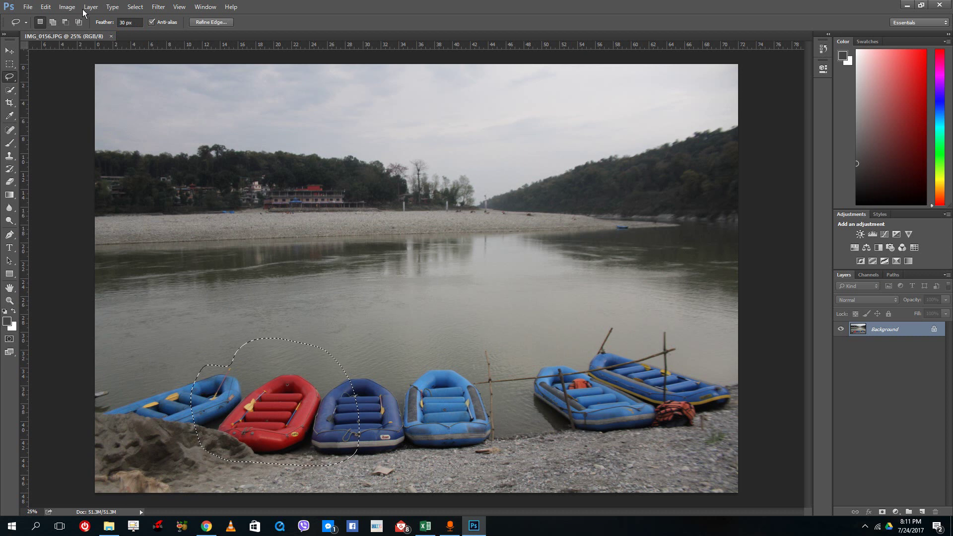
Try a Reds hue shift toward magenta on the selected raft, cancel it, and deselect
click(67, 7)
mouse_move(103, 33)
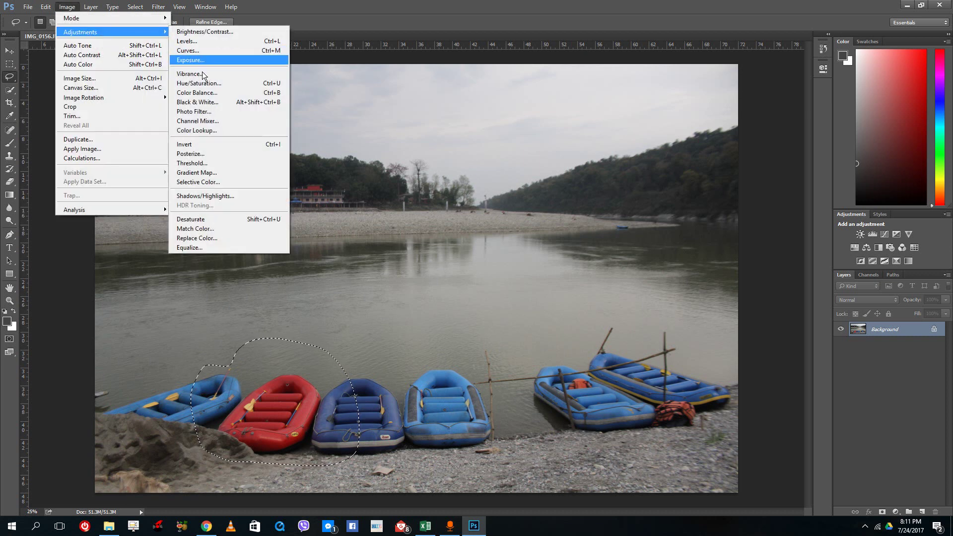
click(205, 82)
click(309, 385)
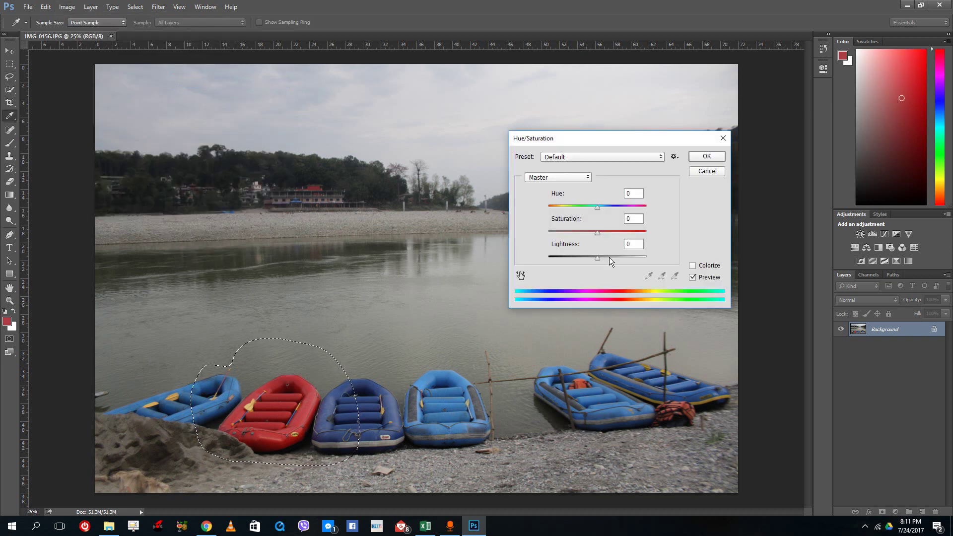
click(576, 178)
click(551, 193)
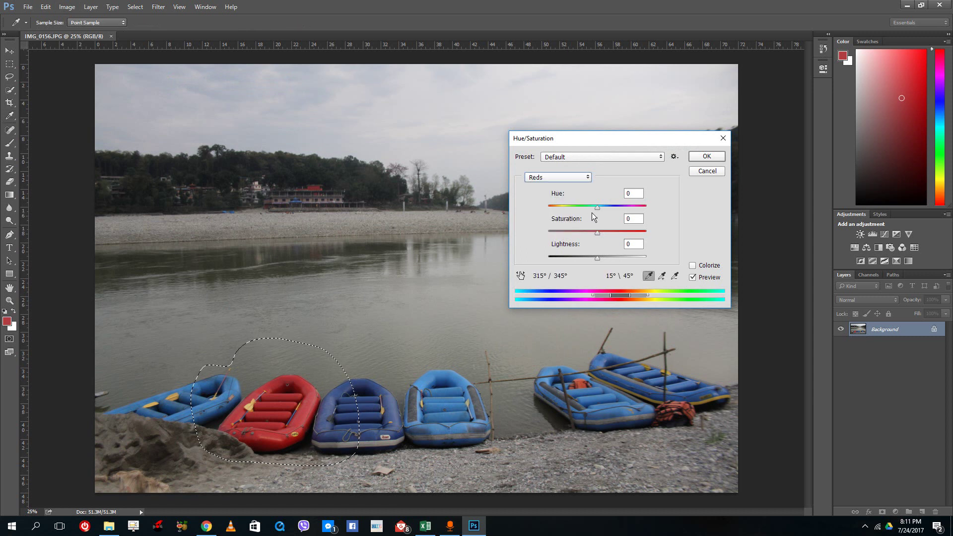
drag(597, 206, 649, 217)
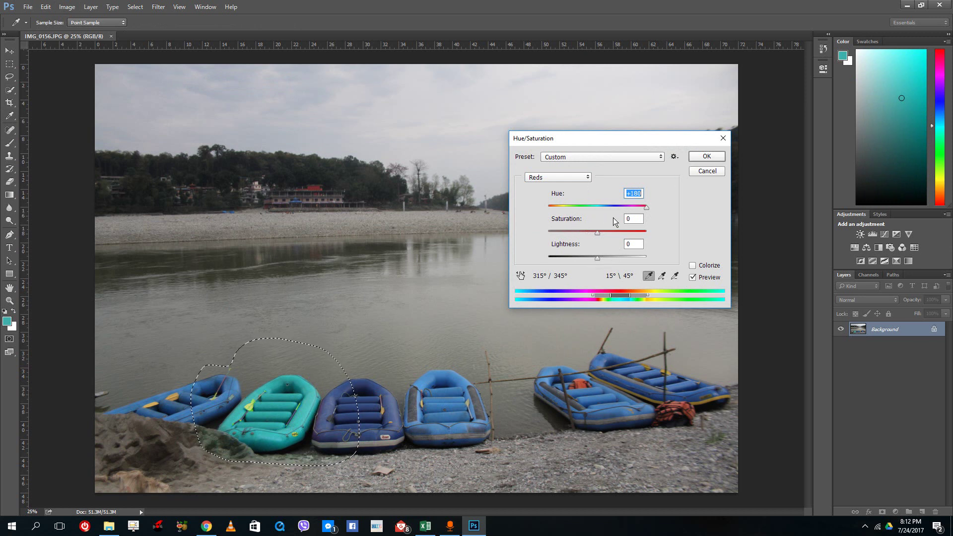
click(713, 172)
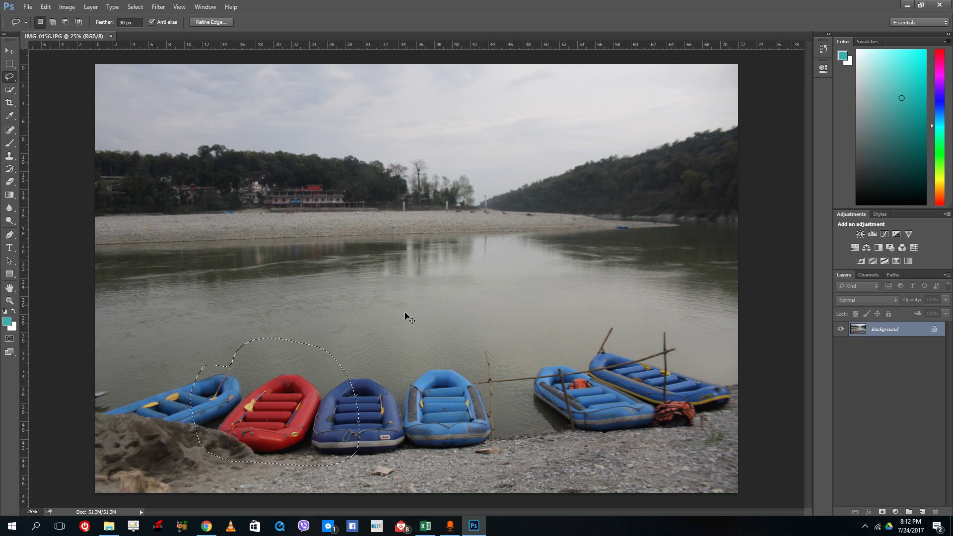
key(ctrl+d)
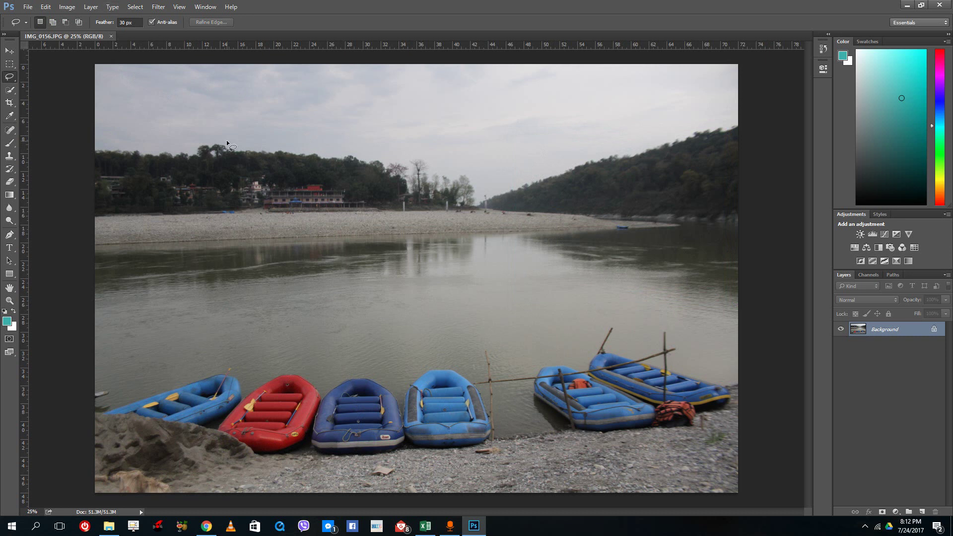
click(67, 7)
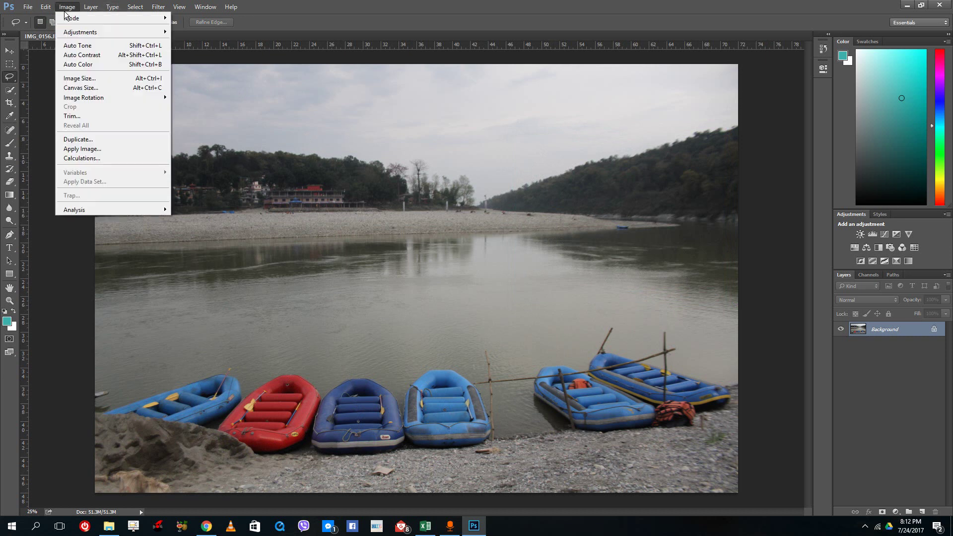
mouse_move(100, 35)
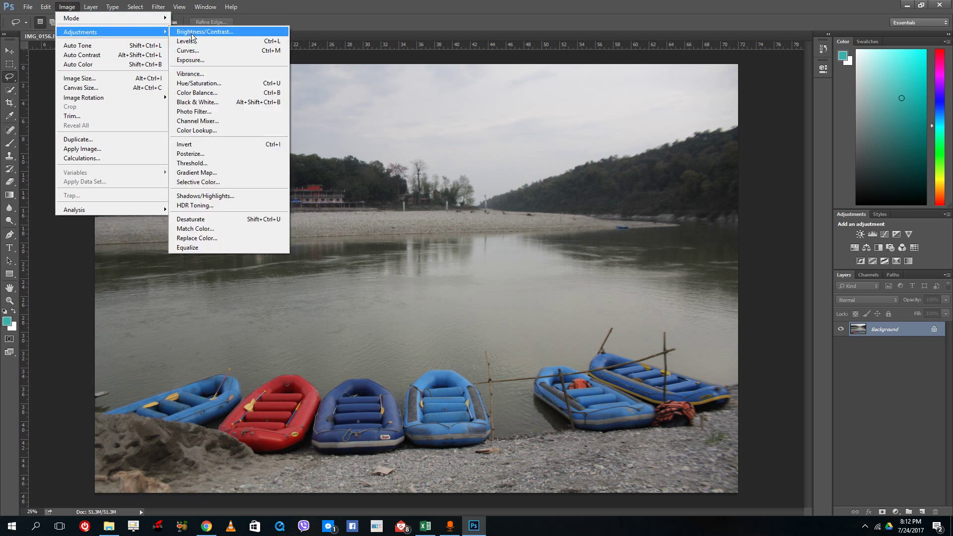
click(192, 33)
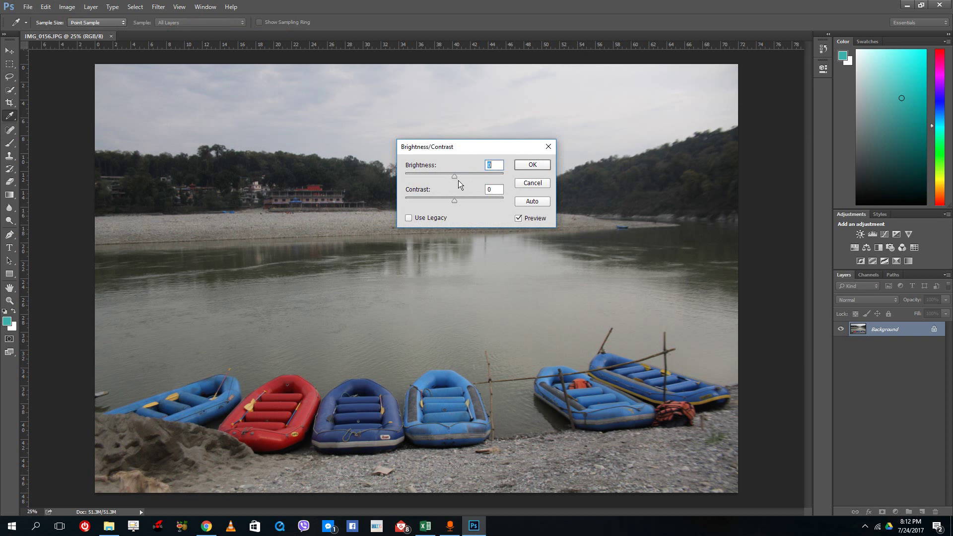
drag(454, 174, 510, 202)
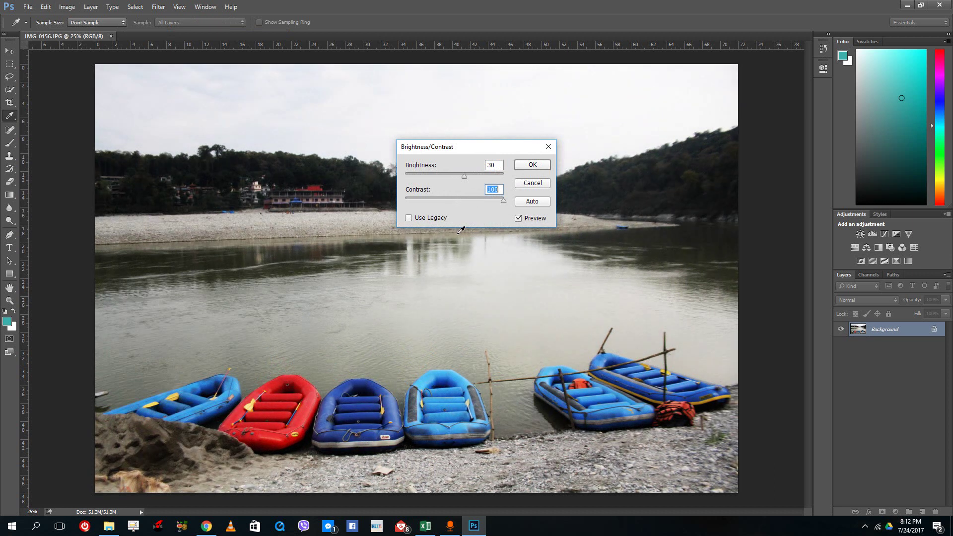
click(532, 183)
key(l)
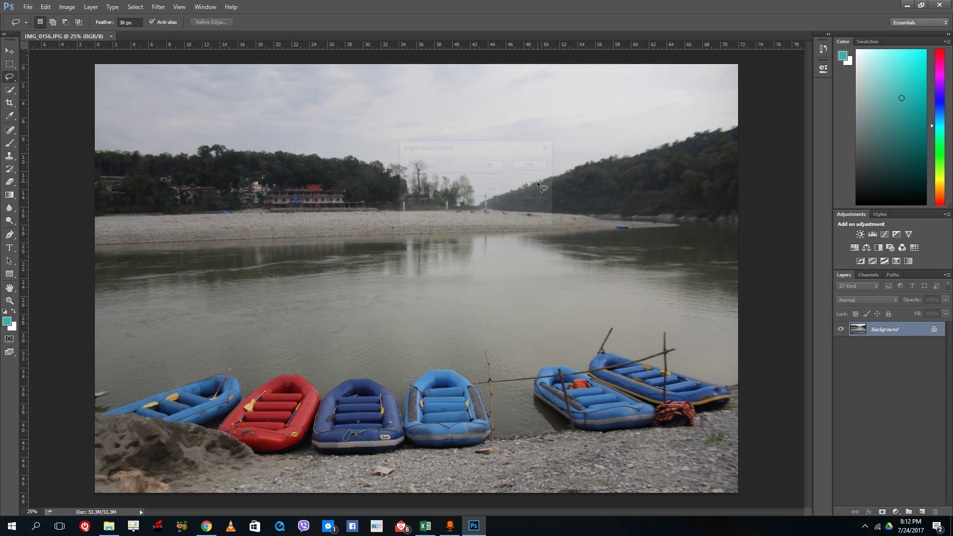
Open Levels and set the black point from a dark shadow
click(67, 8)
mouse_move(44, 9)
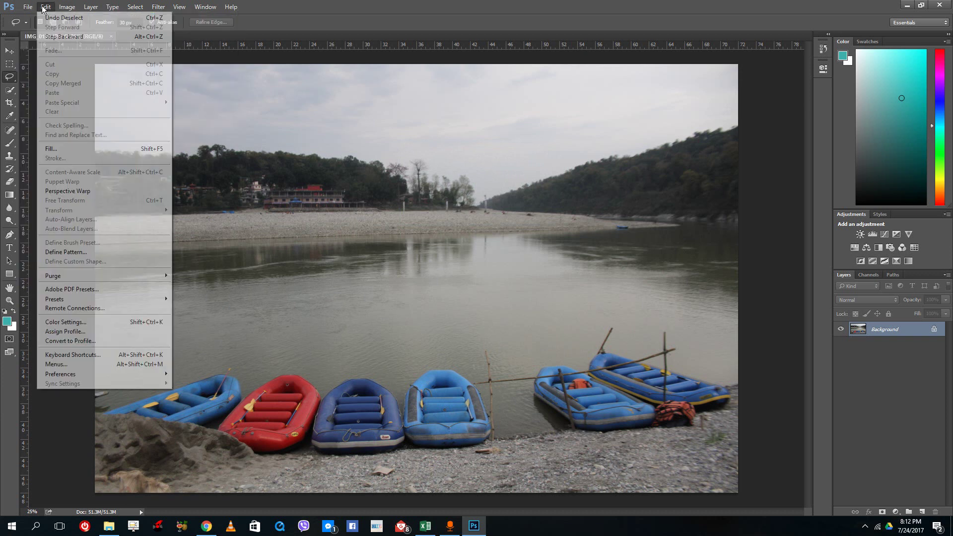
mouse_move(99, 33)
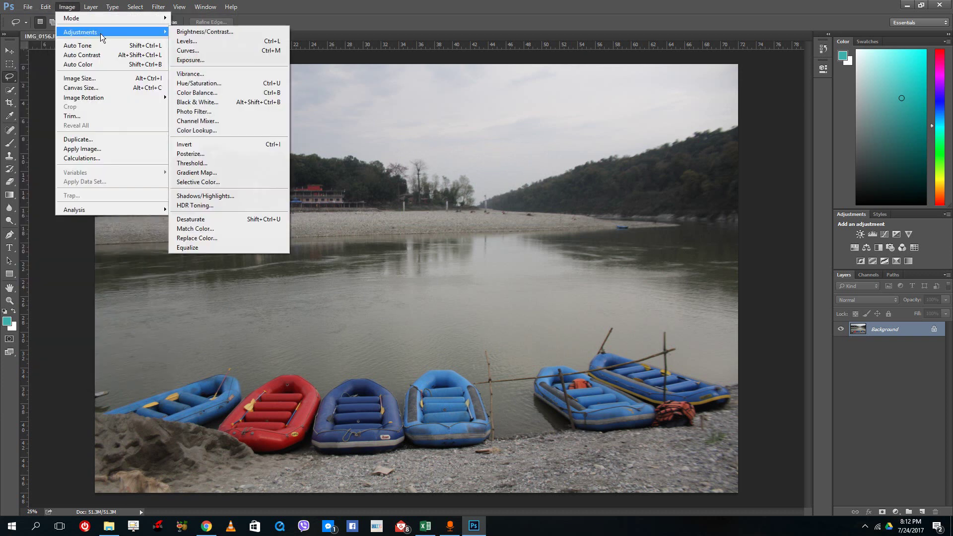
click(222, 41)
drag(704, 248, 672, 113)
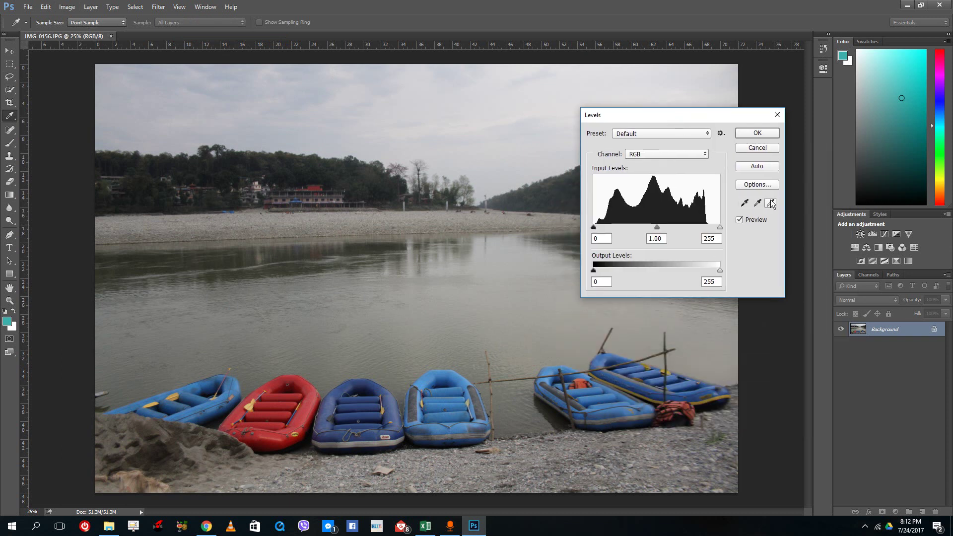
click(742, 204)
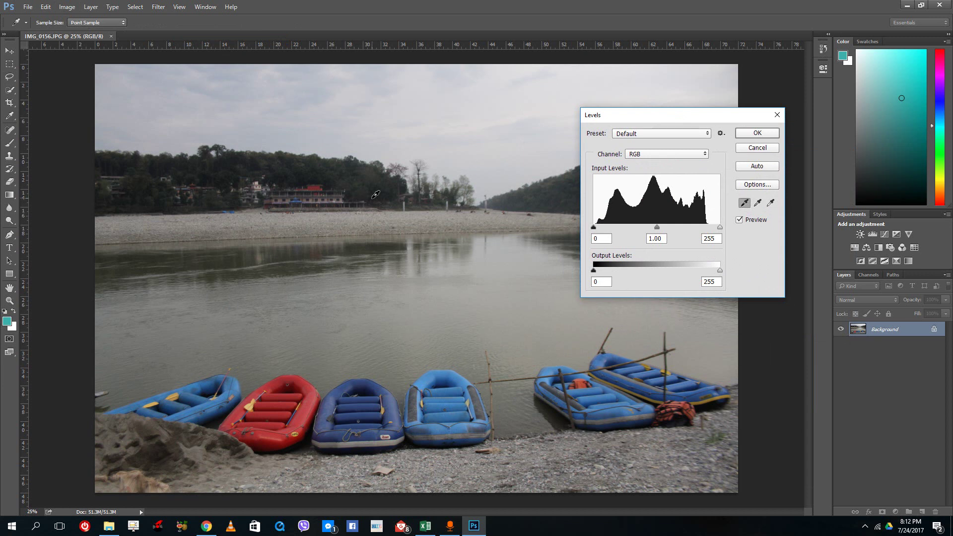
click(711, 402)
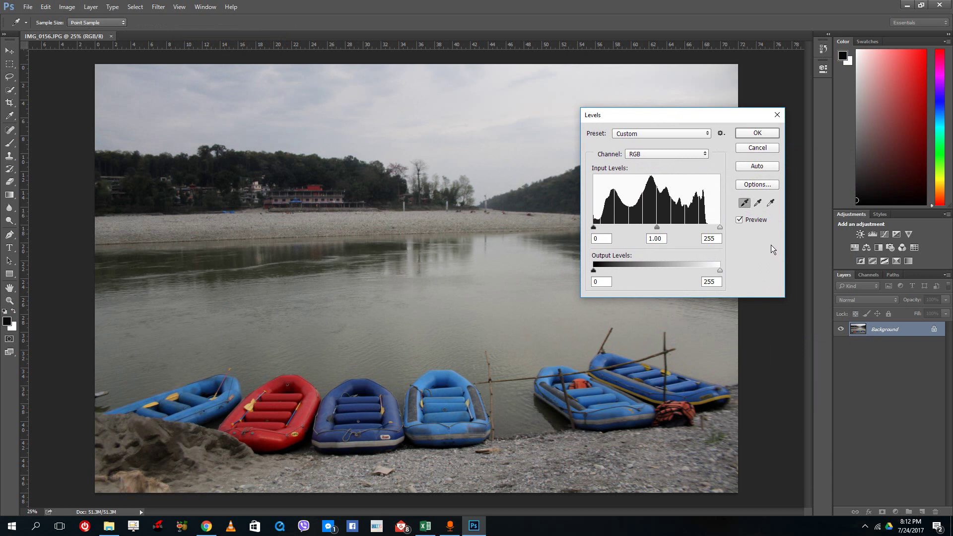
Set the Levels white point by sampling the bright upper sky
click(768, 205)
click(486, 122)
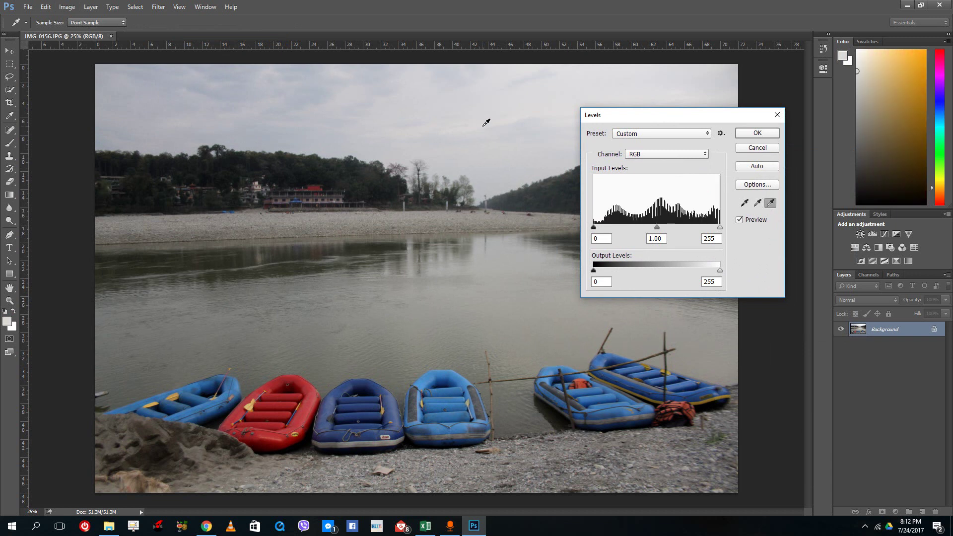
click(679, 68)
click(666, 62)
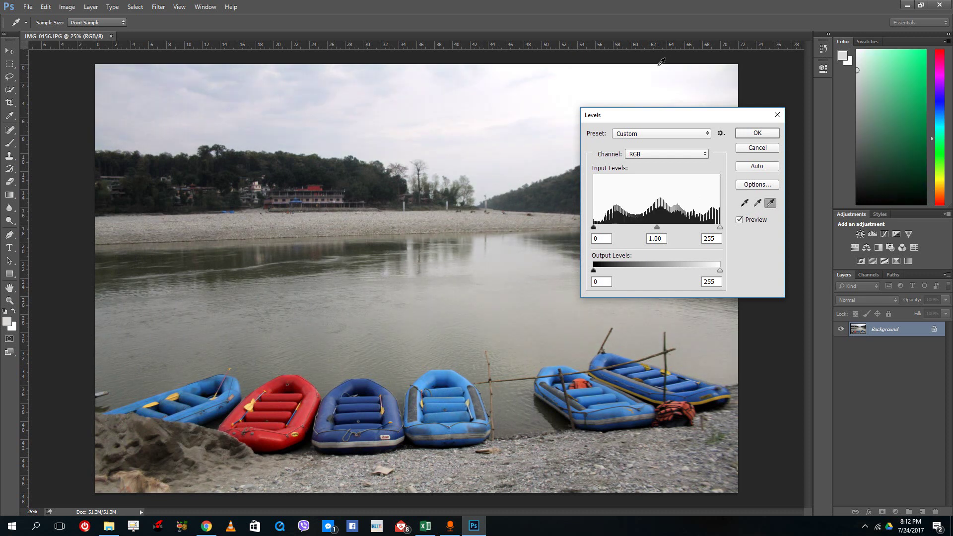
click(659, 65)
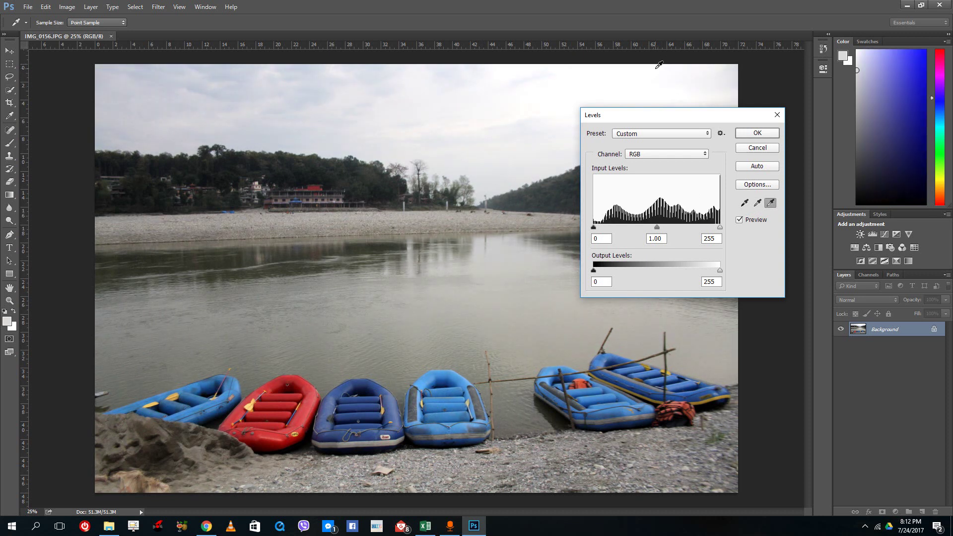
Set the Levels grey point by sampling neutral gravel and riverside buildings
click(759, 204)
click(389, 221)
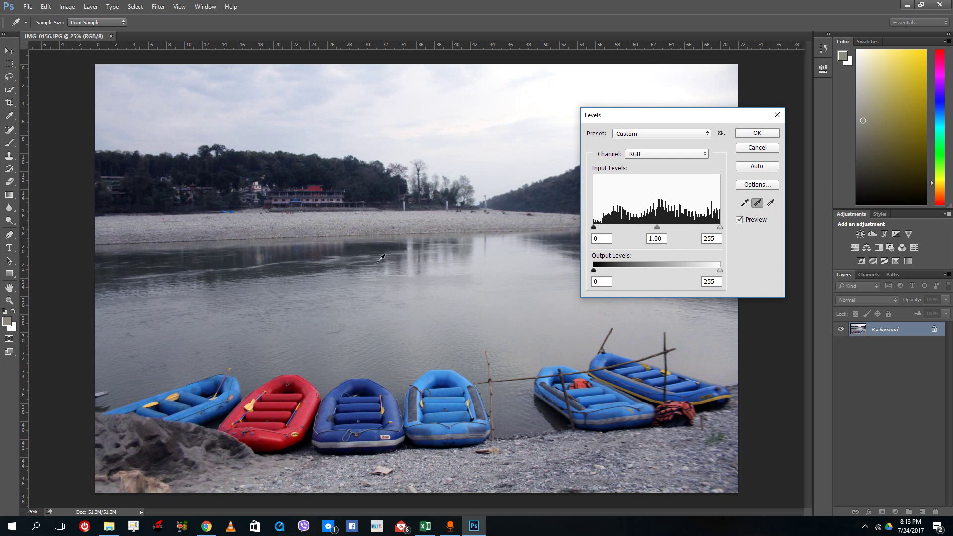
click(537, 451)
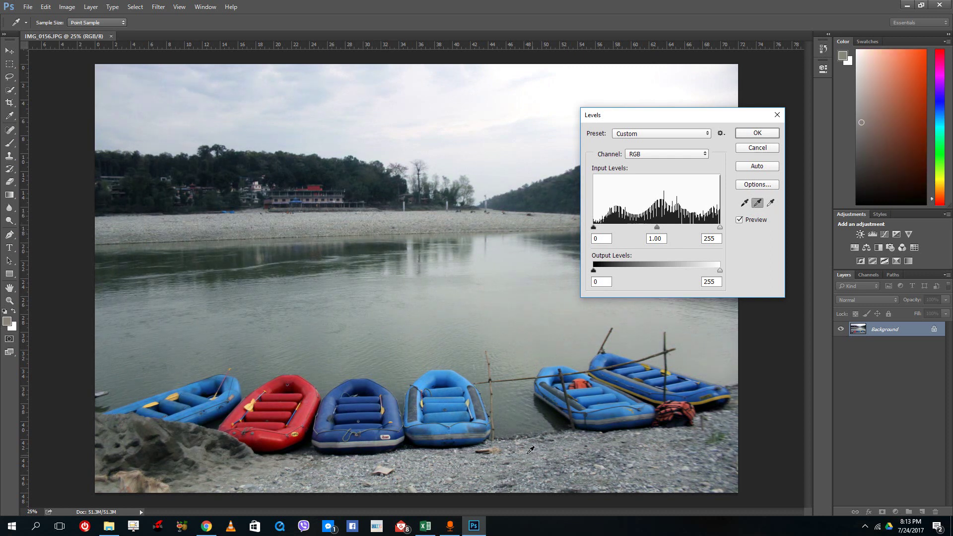
click(488, 346)
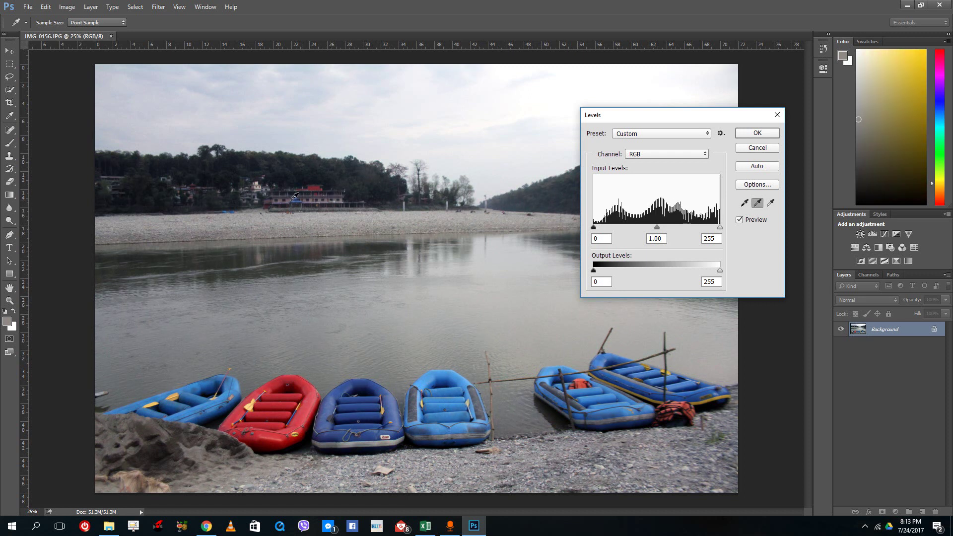
click(250, 189)
click(304, 214)
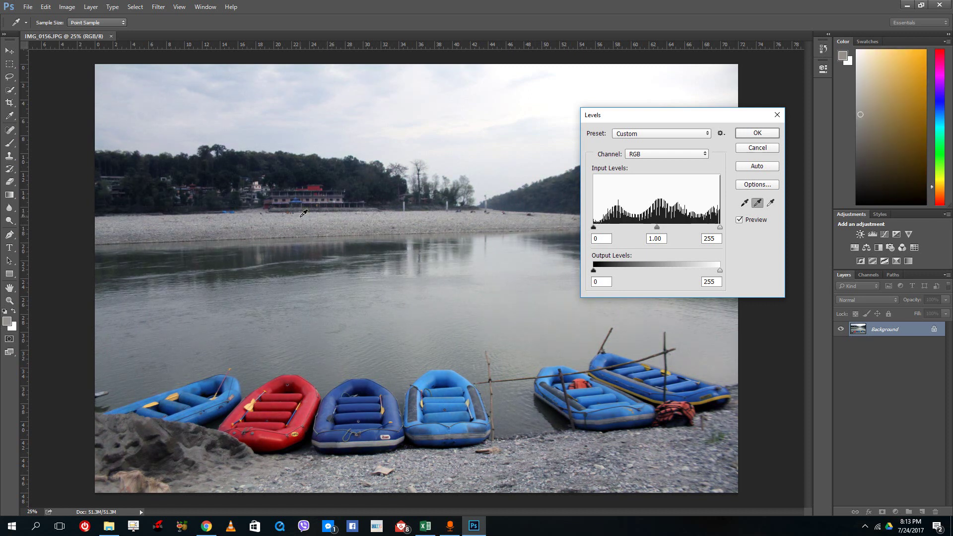
click(265, 230)
Commit the Levels correction with OK
click(755, 132)
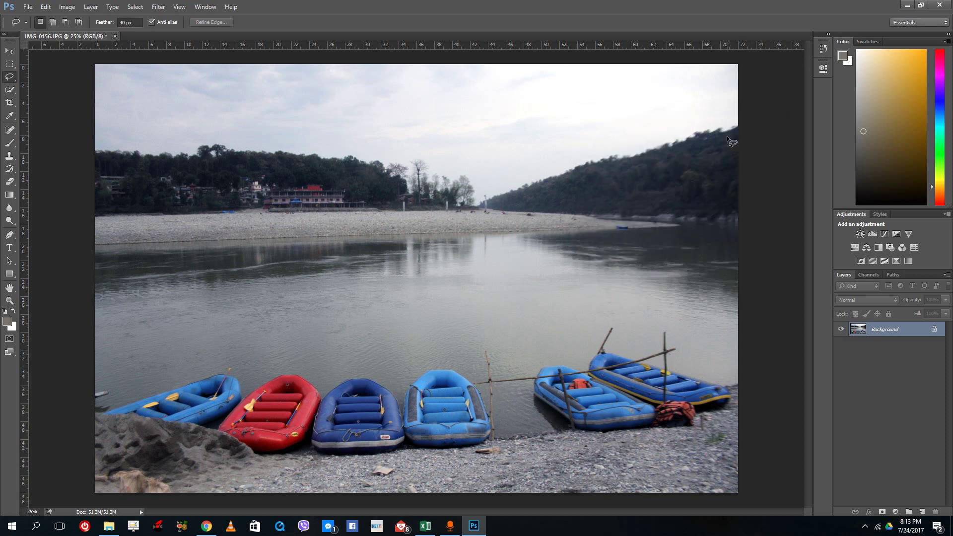